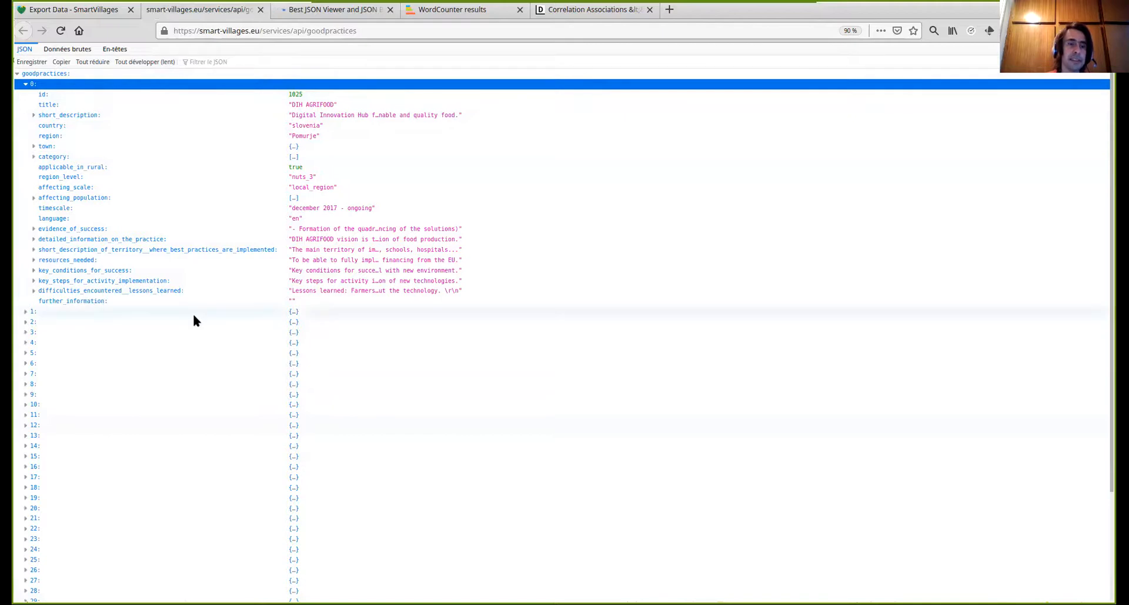
Inspect the good practices API data in raw and structured JSON views, checking the category of record 0 before collapsing that record.
click(68, 52)
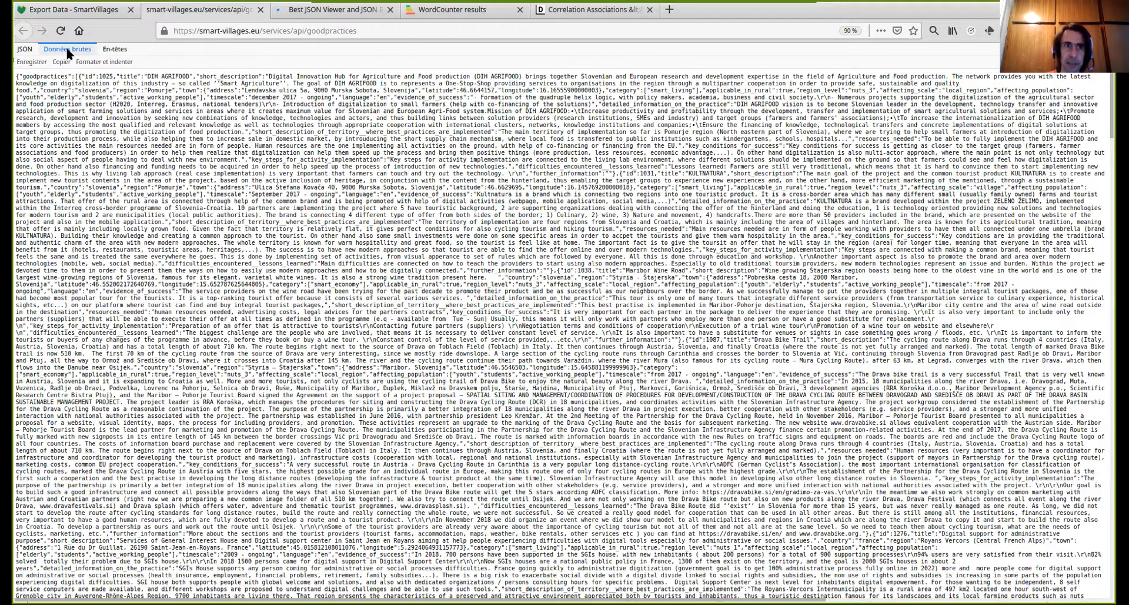
click(25, 51)
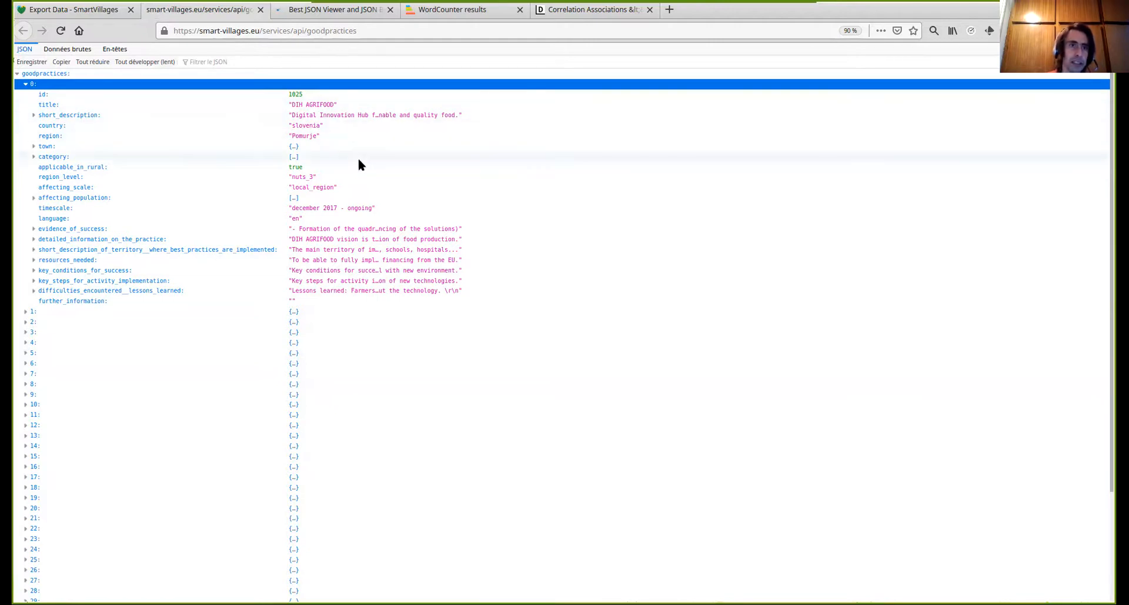
click(34, 156)
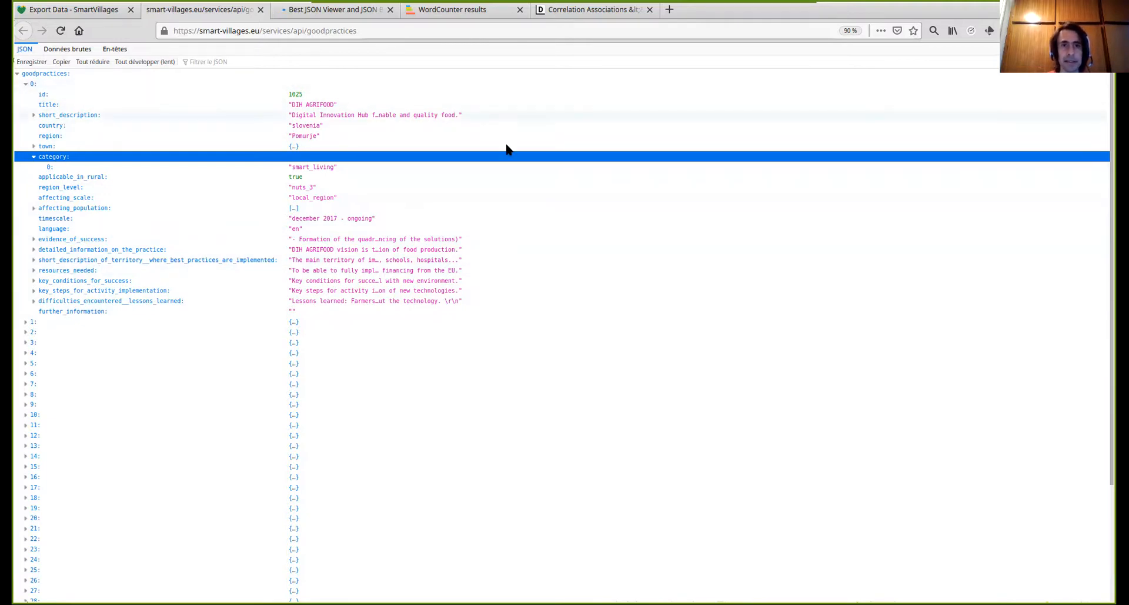
click(27, 85)
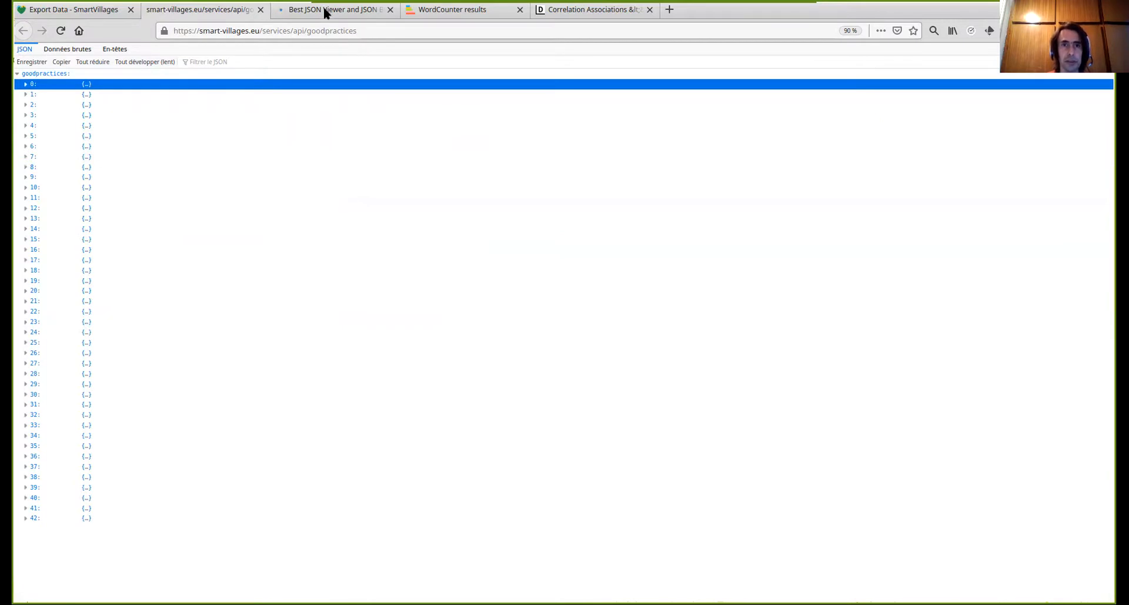
Switch to the Code Beautify JSON Viewer, beautify the good practices JSON and convert it to CSV.
click(427, 17)
click(358, 12)
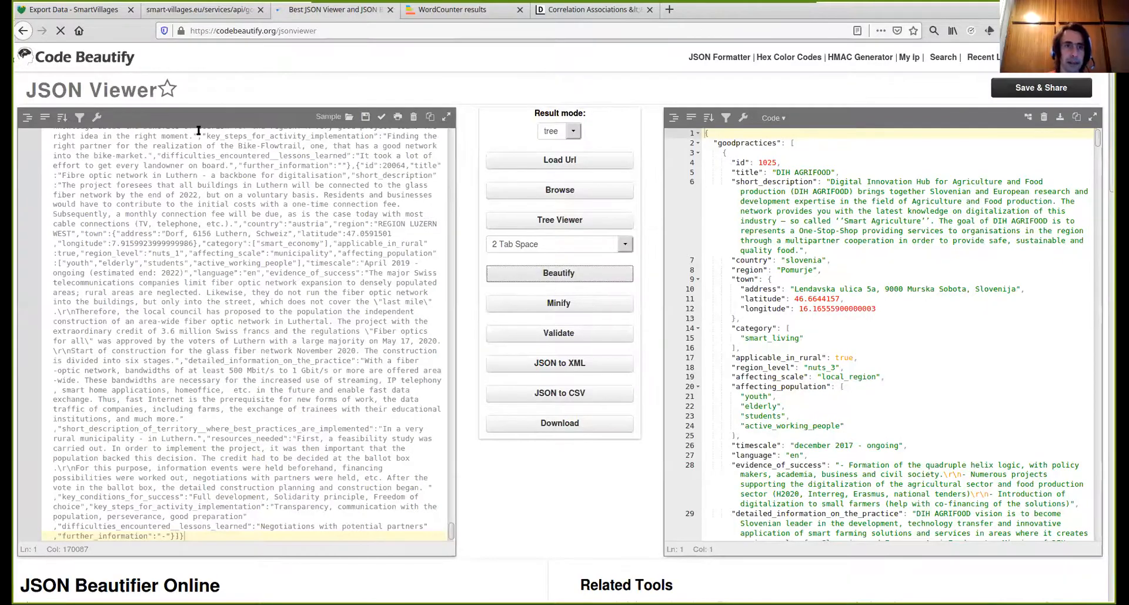
click(330, 37)
click(330, 37)
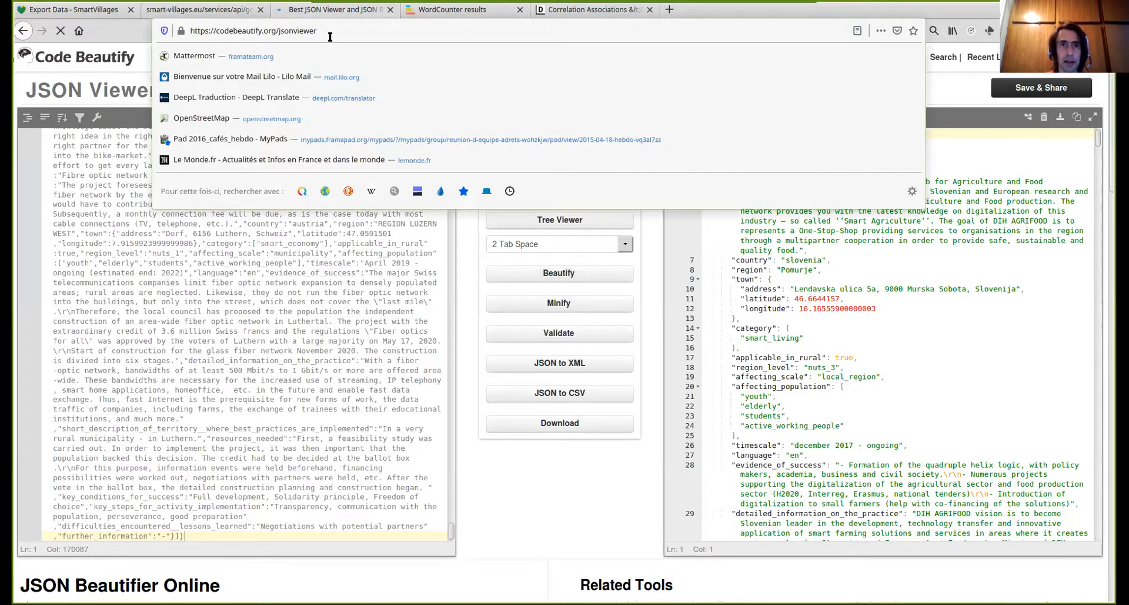
key(Escape)
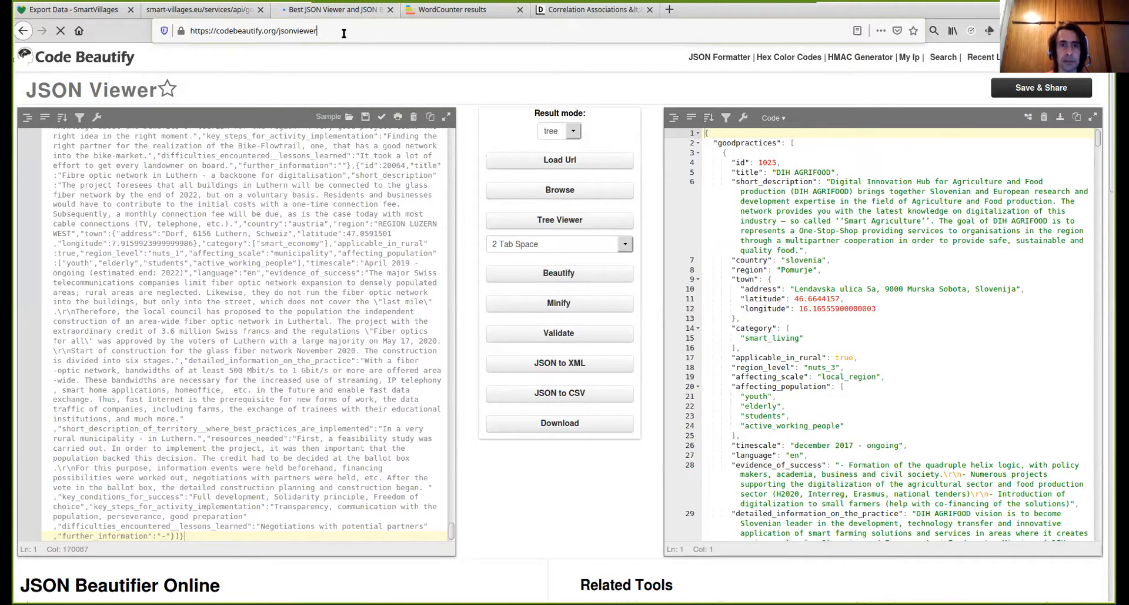
click(349, 259)
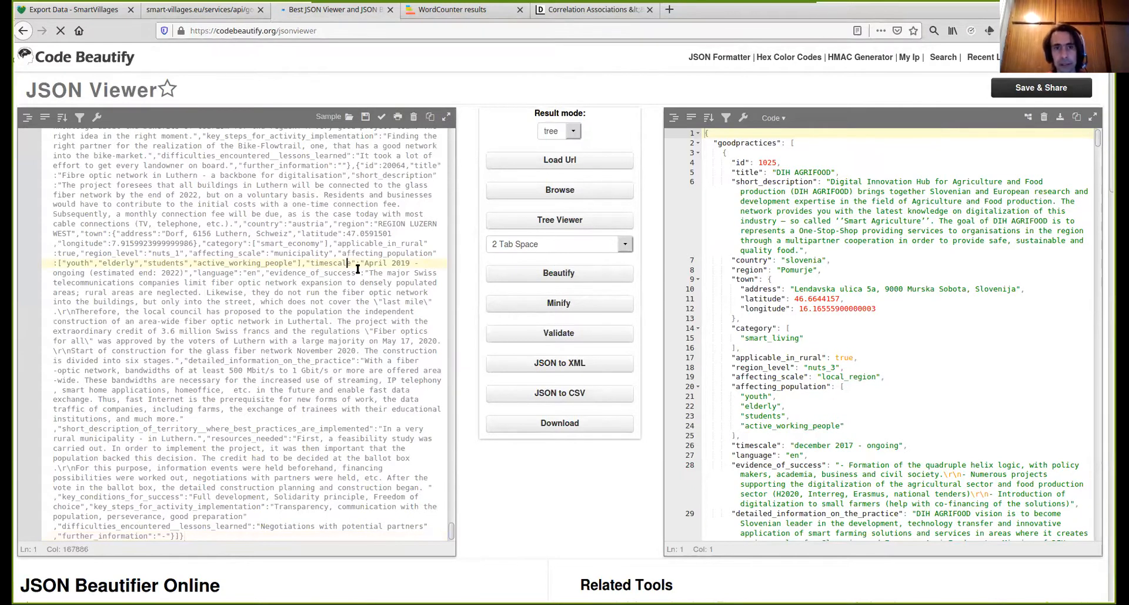
click(578, 273)
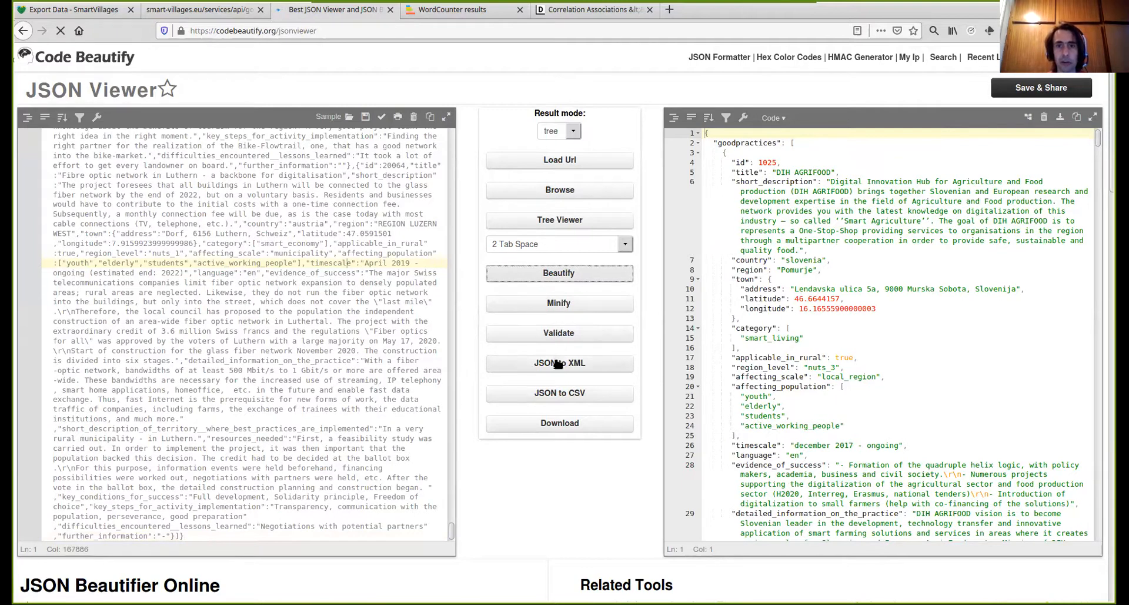
click(583, 394)
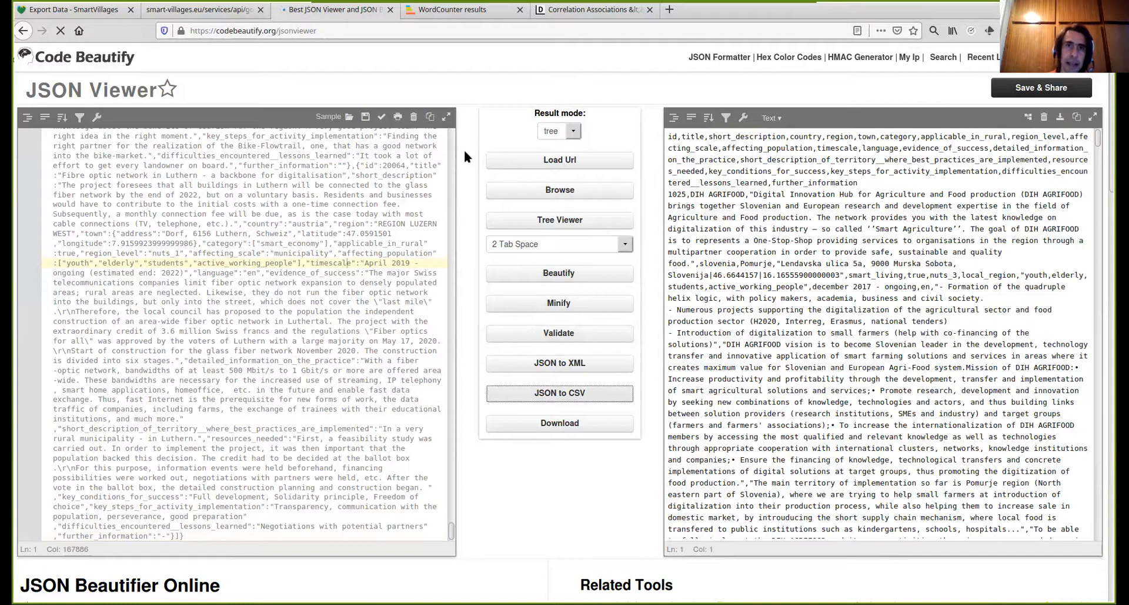
Select the entire converted CSV text in the JSON Viewer's result editor.
click(420, 16)
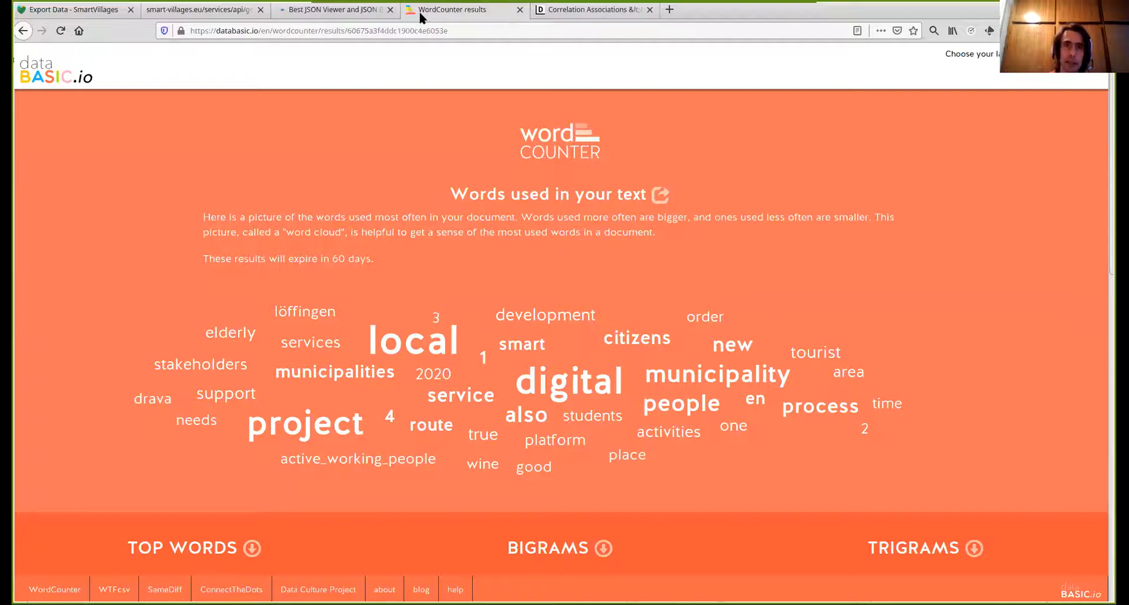
click(358, 16)
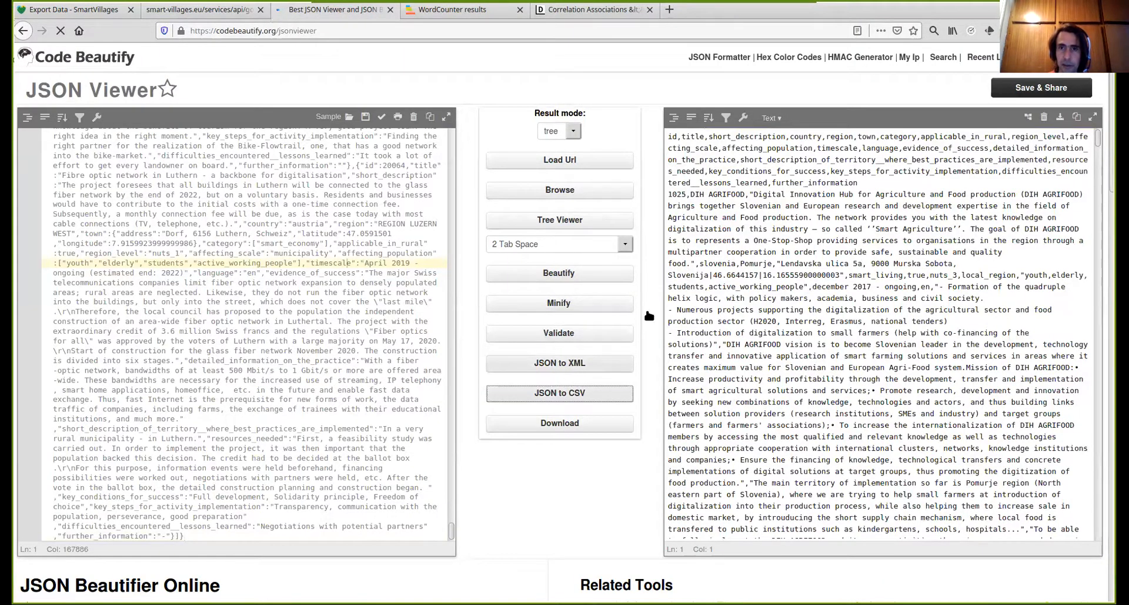
key(ctrl+a)
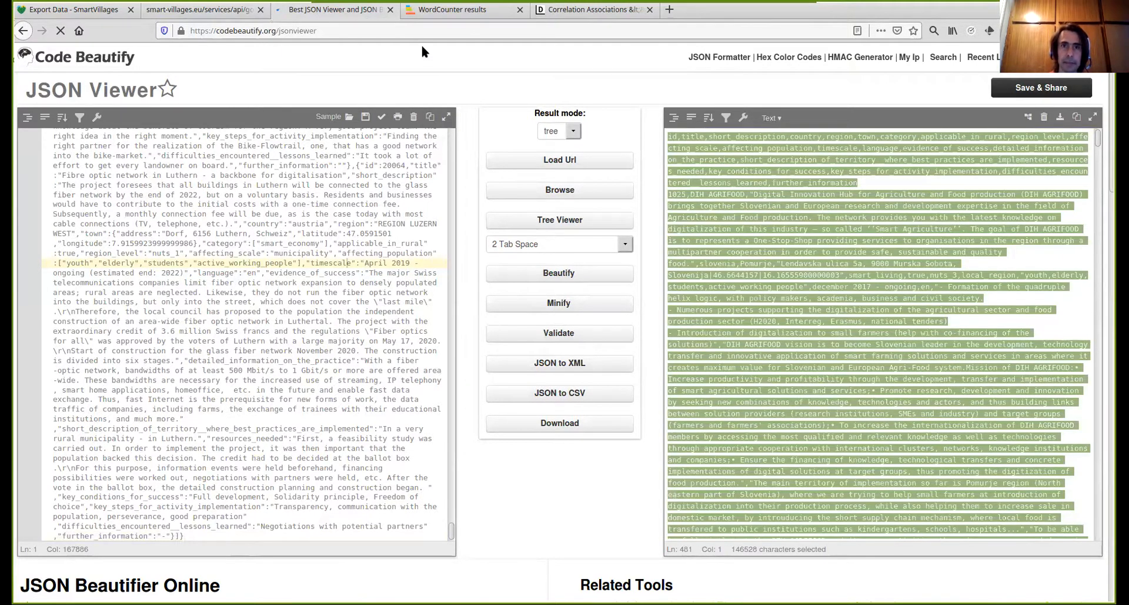
click(357, 91)
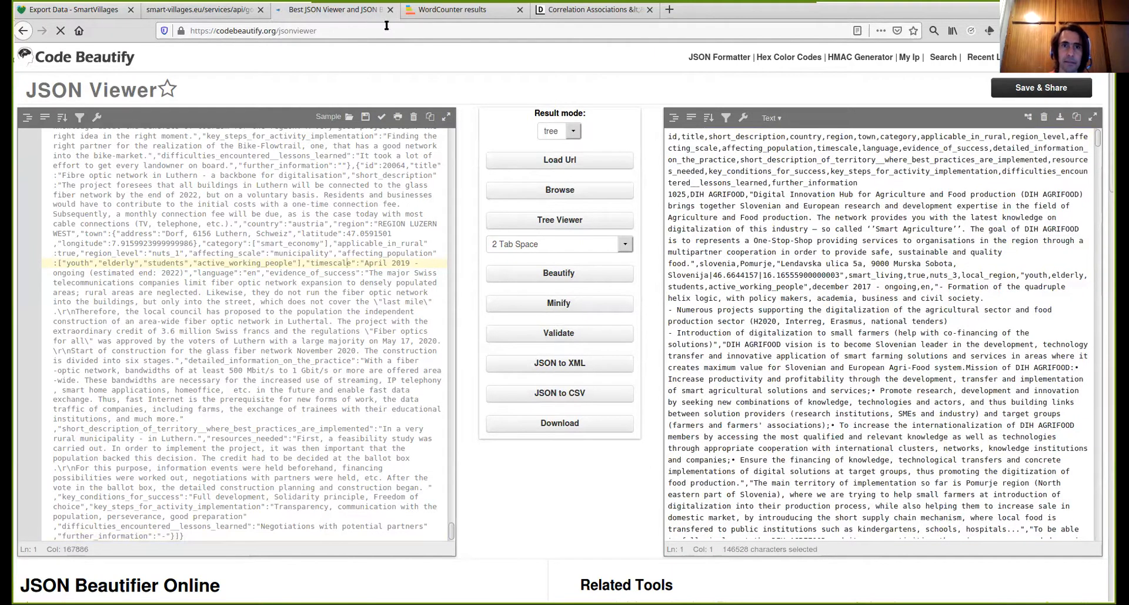
Examine the WordCounter results, covering the word cloud and the frequency lists of top words, bigrams and trigrams.
click(422, 14)
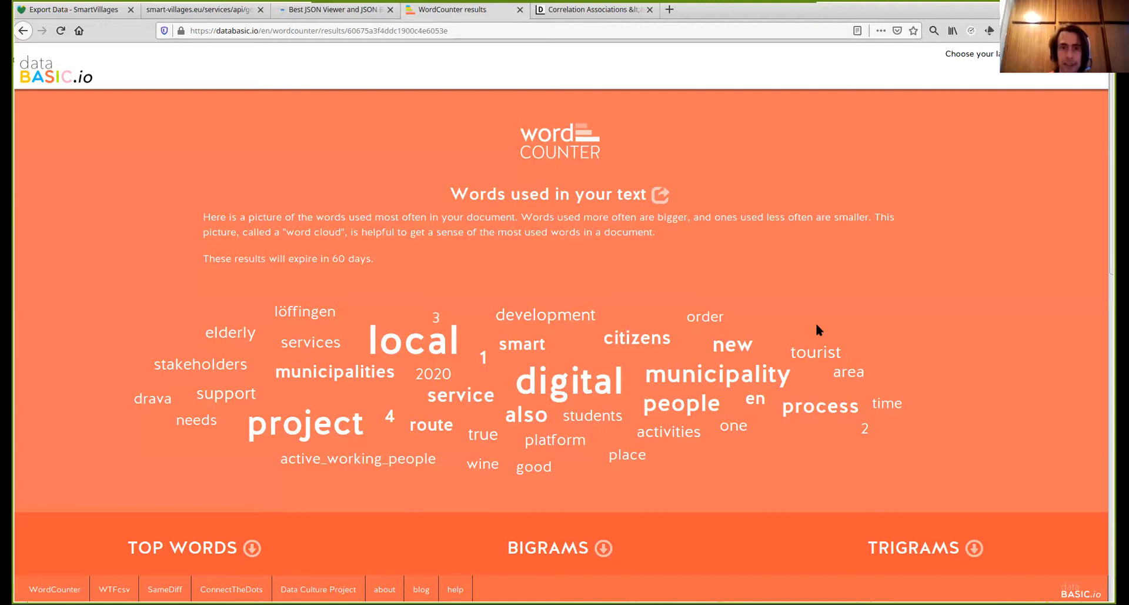
mouse_move(680, 383)
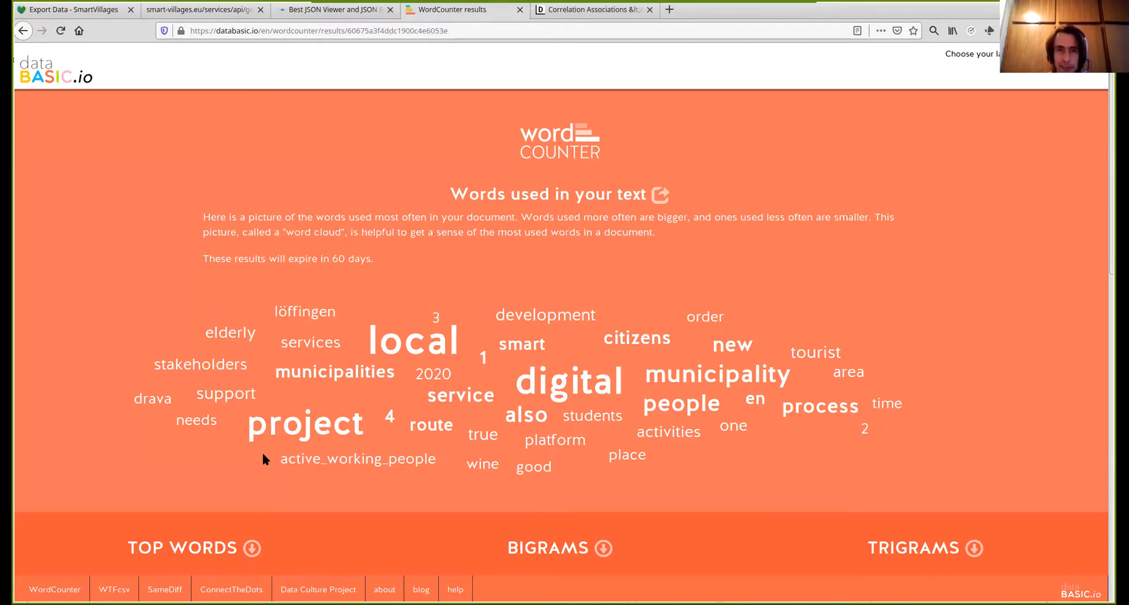
mouse_move(345, 465)
mouse_move(495, 463)
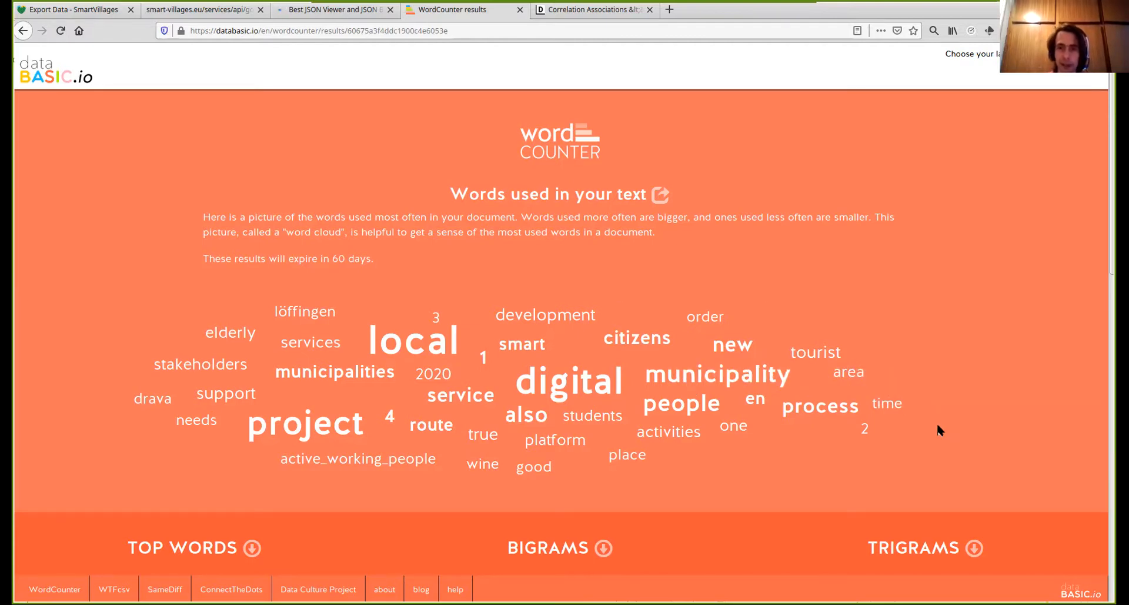
scroll(938, 430, down, 1)
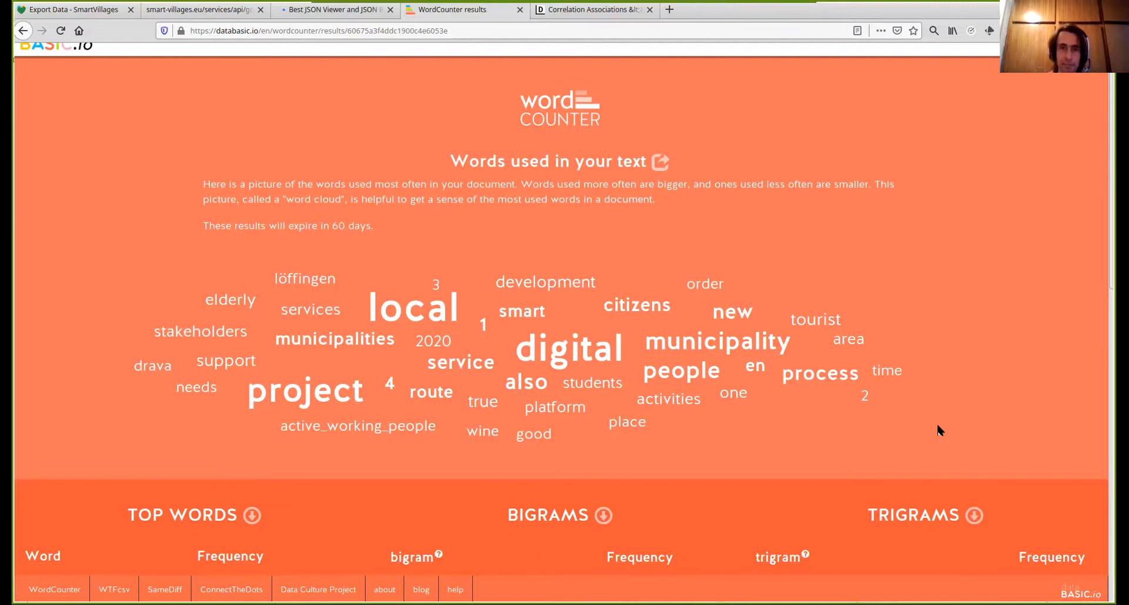
scroll(939, 430, down, 5)
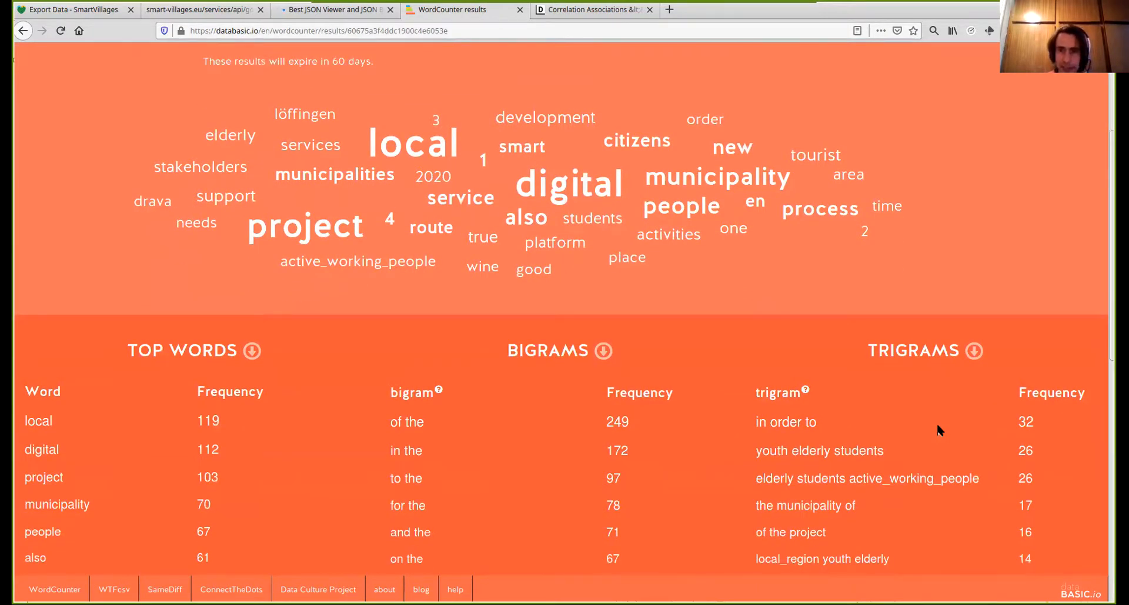
scroll(938, 429, down, 2)
scroll(938, 424, down, 5)
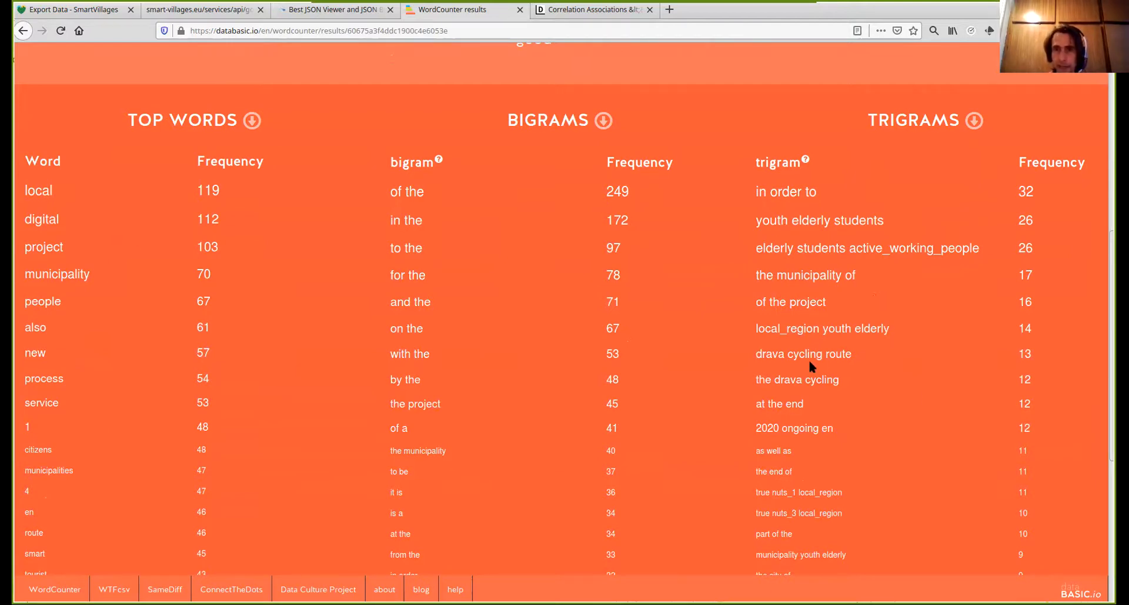
scroll(954, 446, down, 3)
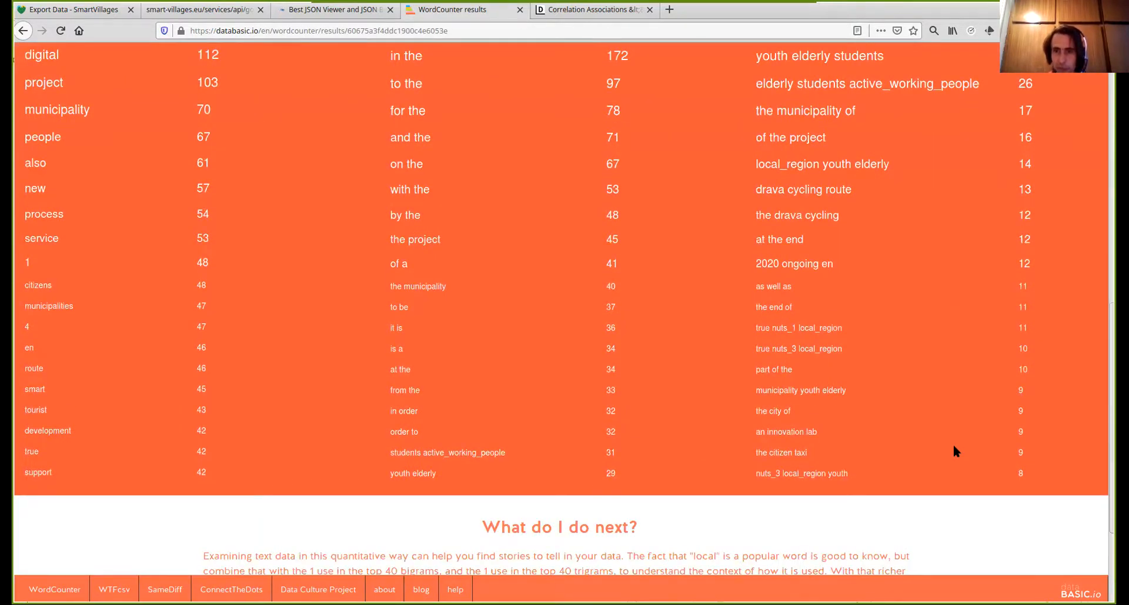
scroll(954, 451, up, 3)
scroll(954, 451, up, 7)
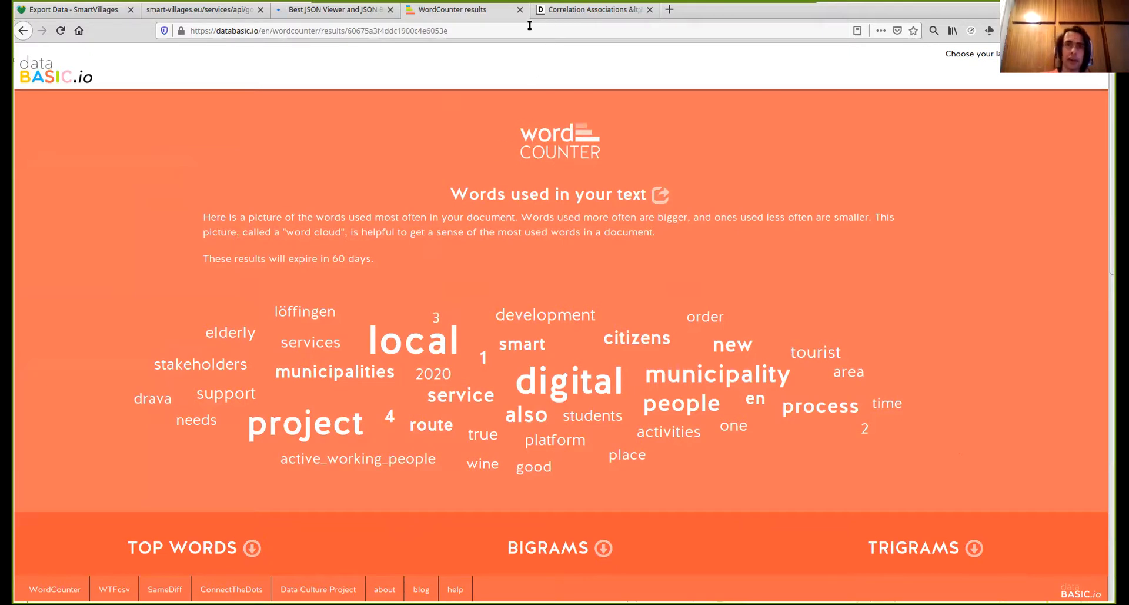
Review the Datawrapper chart "Correlation Associations <> Citizens involvement", viewing its uploaded data table and its visualization settings.
click(545, 10)
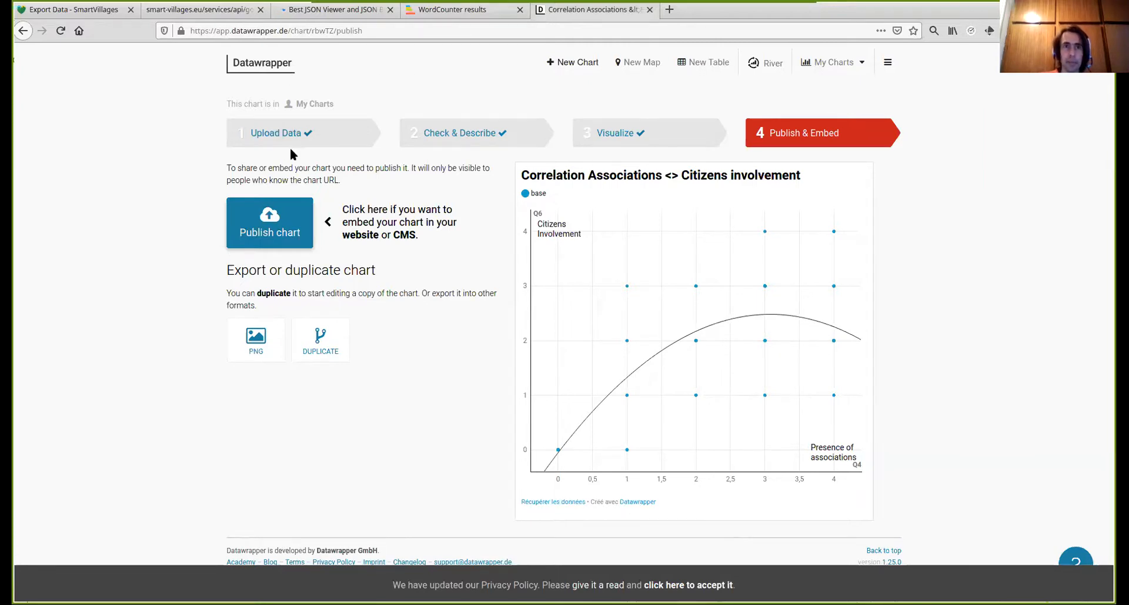
click(258, 132)
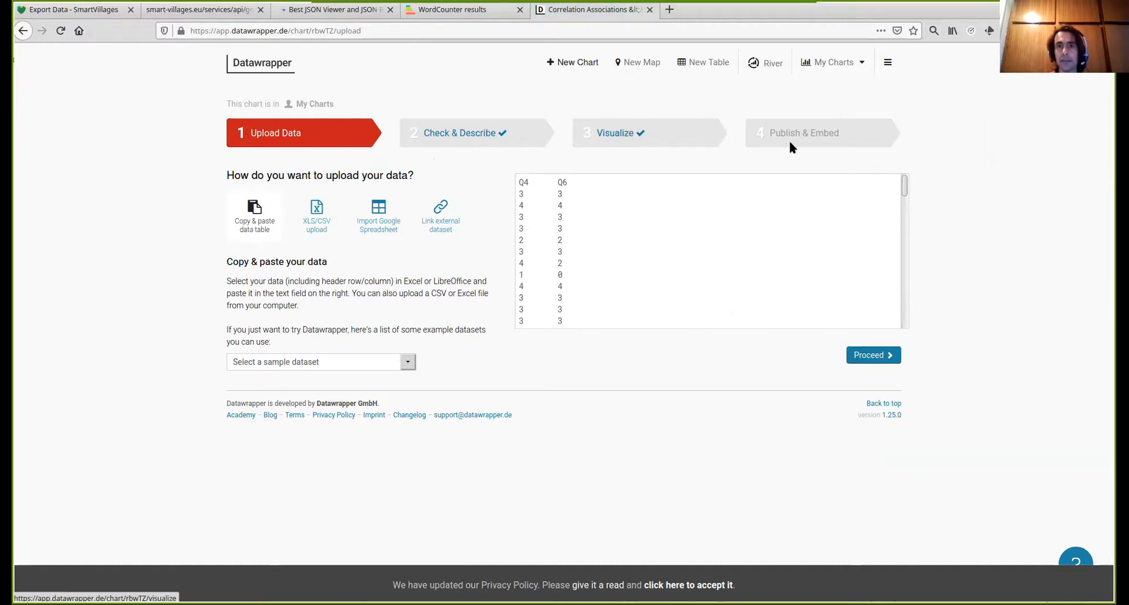
click(625, 133)
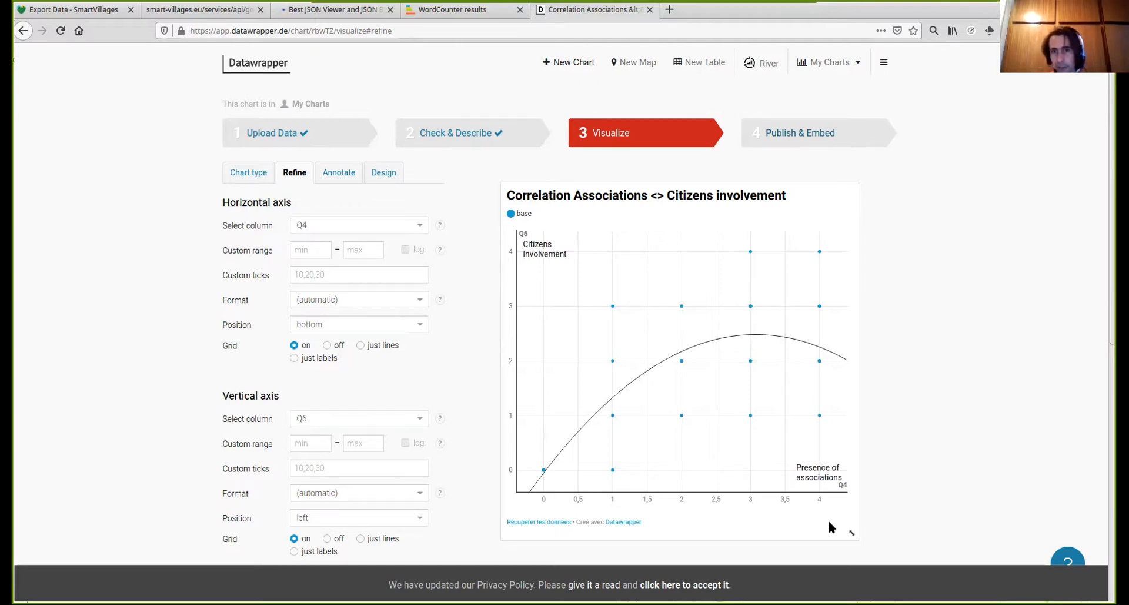
key(alt+Tab)
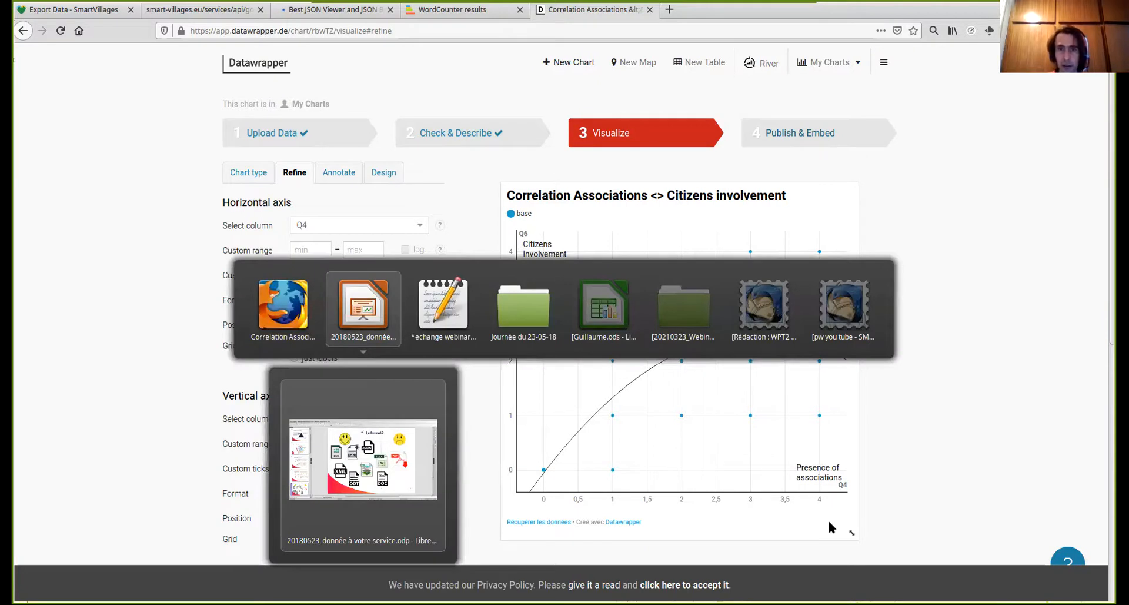
key(alt+Tab)
key(Escape)
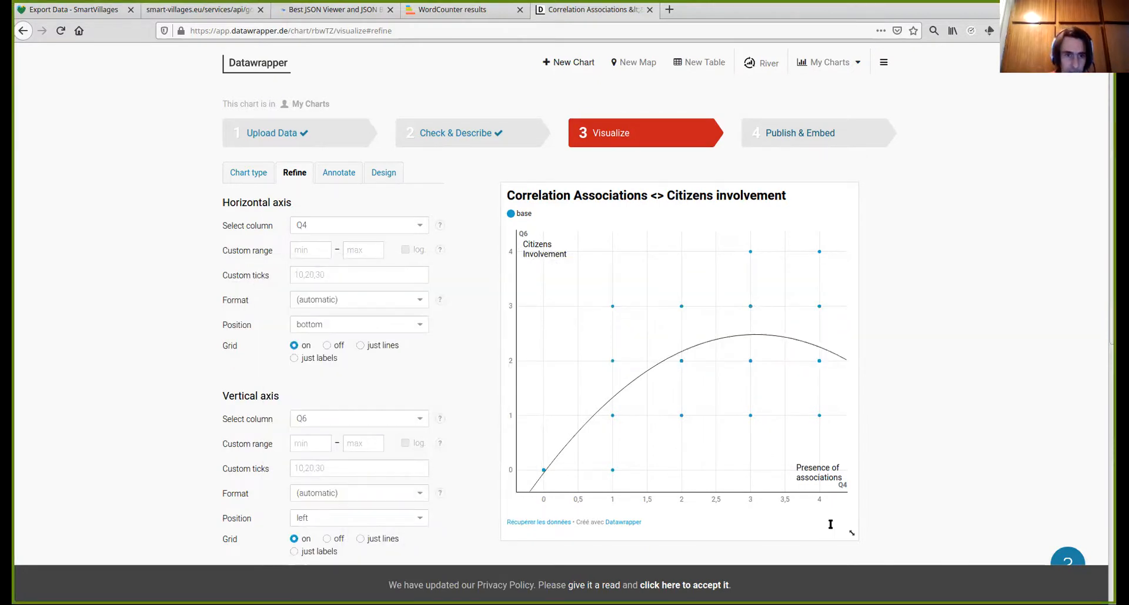